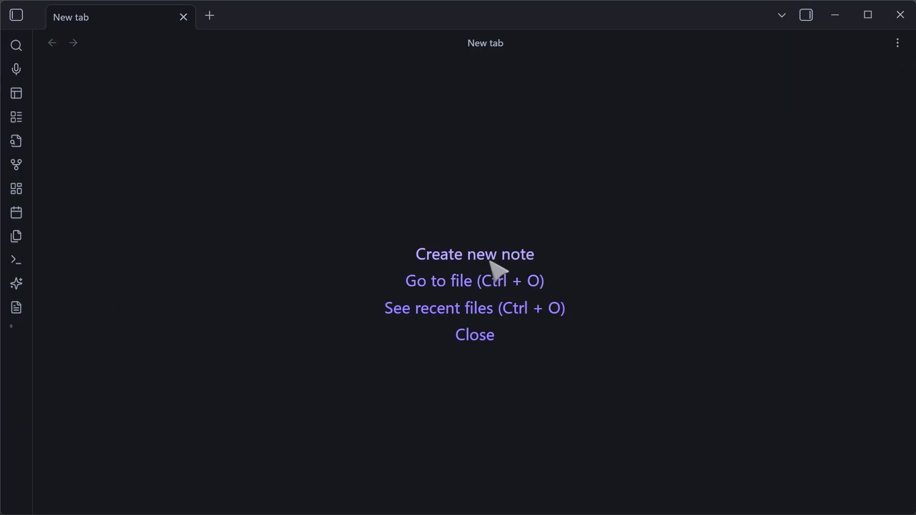
Step: Write a new note with three paragraphs on Marcus Aurelius's Stoic Inner Citadel and select its Untitled heading
left_click(460, 260)
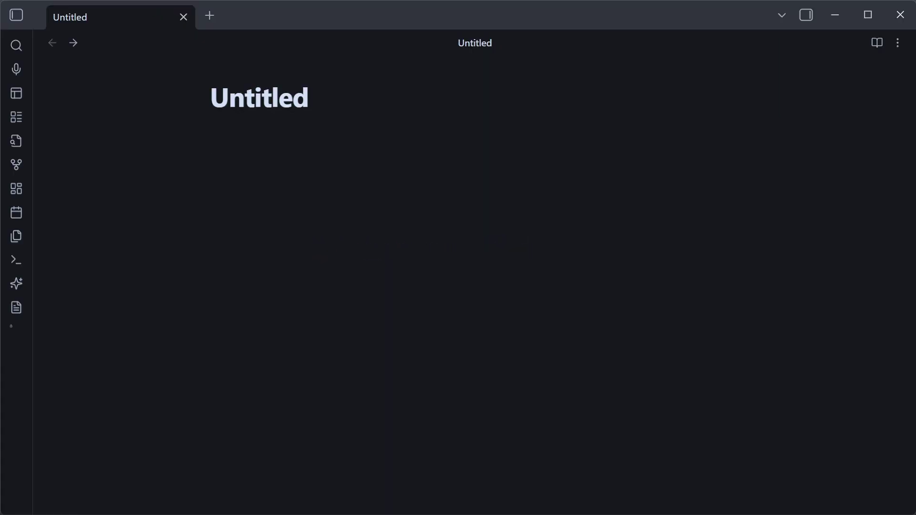
type("The \"Inner Citadel\" is a Stoic concept introduced by philosopher Marcus Aurelius, symbolizing the resilient core of the mind.")
key("Return")
key("Return")
type("It represents an inner fortress of reason and virtue, impervious to external chaos.")
key("Return")
key("Return")
type("Cultivating this mental stronghold fosters tranquility, self-mastery, and emotional strength amid life’s challenges.")
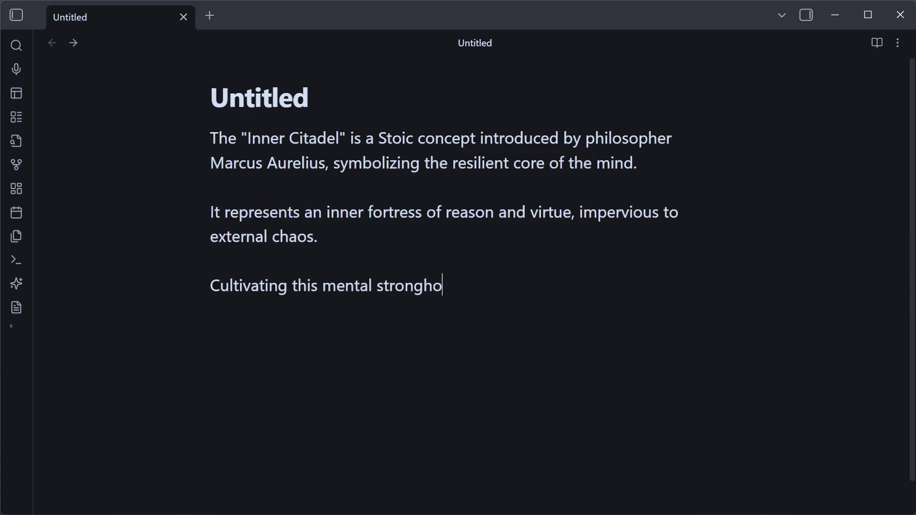
key("Return")
double_click(336, 136)
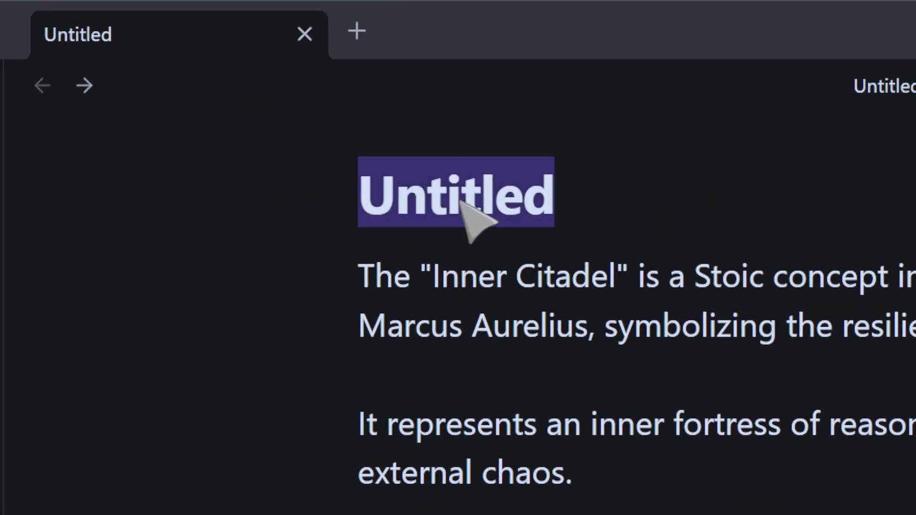
left_click(743, 434)
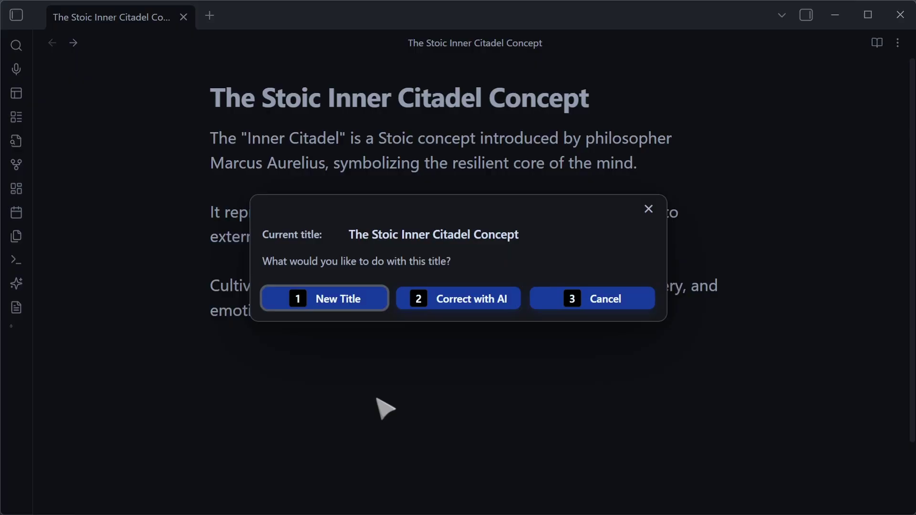
Step: Generate AI titles twice until the note reads 'Building the Inner Stoic Fortress'
left_click(352, 301)
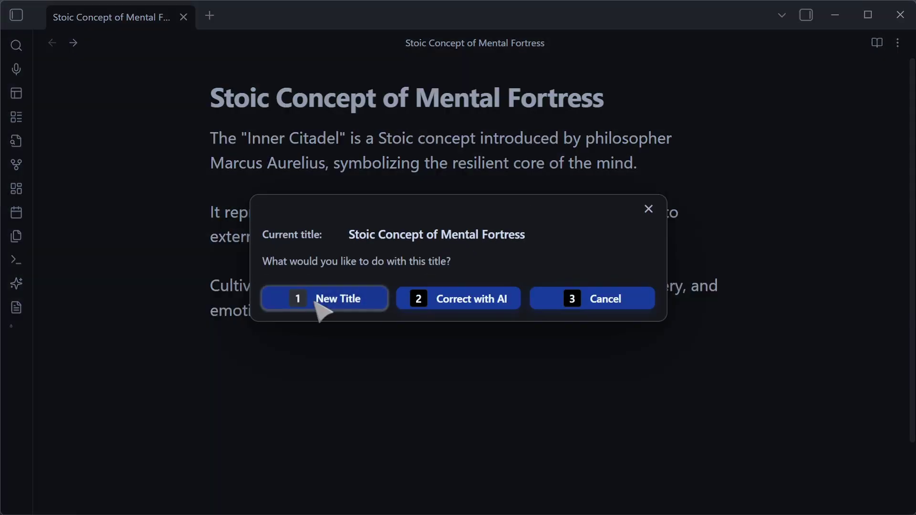
left_click(375, 300)
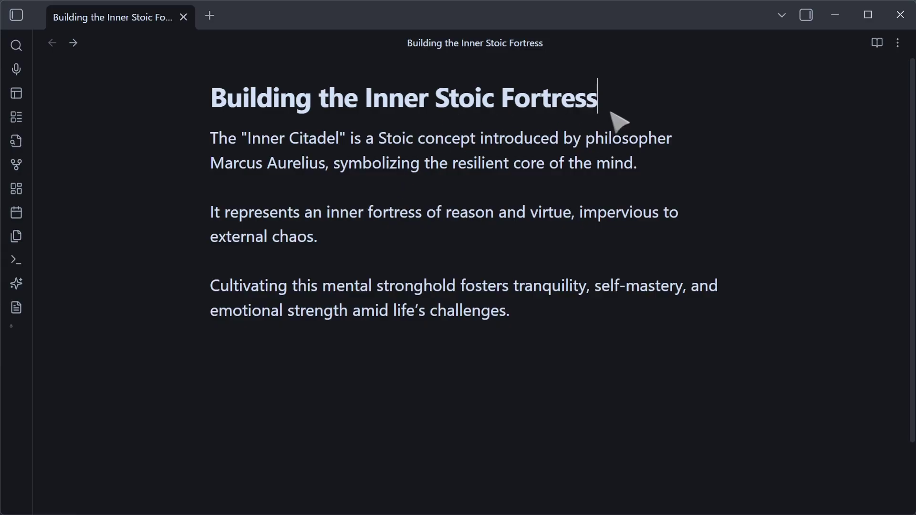
Step: Append 'oftn clld the iner citadl' to the title and have AI correct it to 'Often Called the Inner Citadel'
left_click(658, 109)
type("oftn clld the iner citadl")
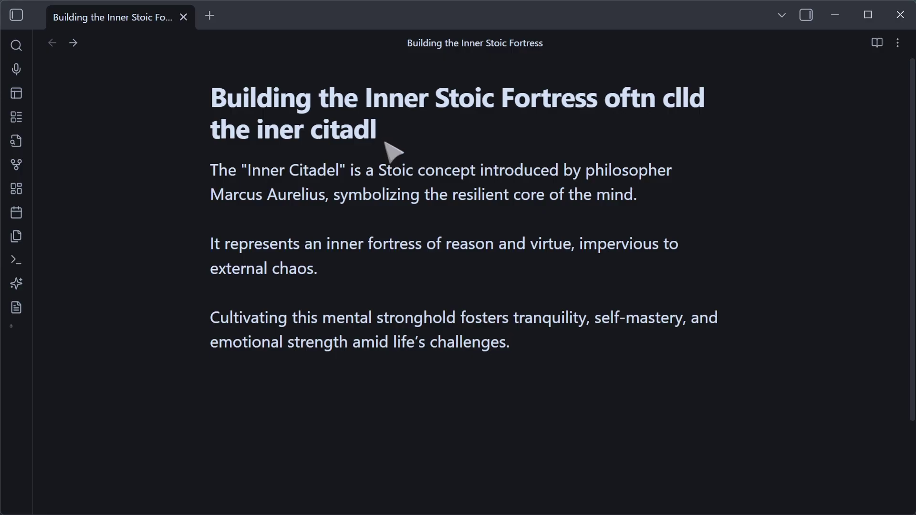
key("Return")
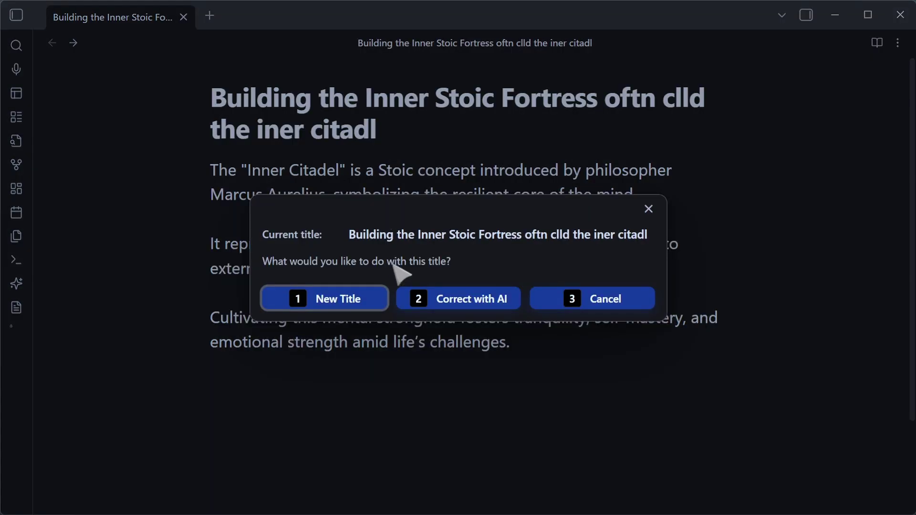
left_click(466, 304)
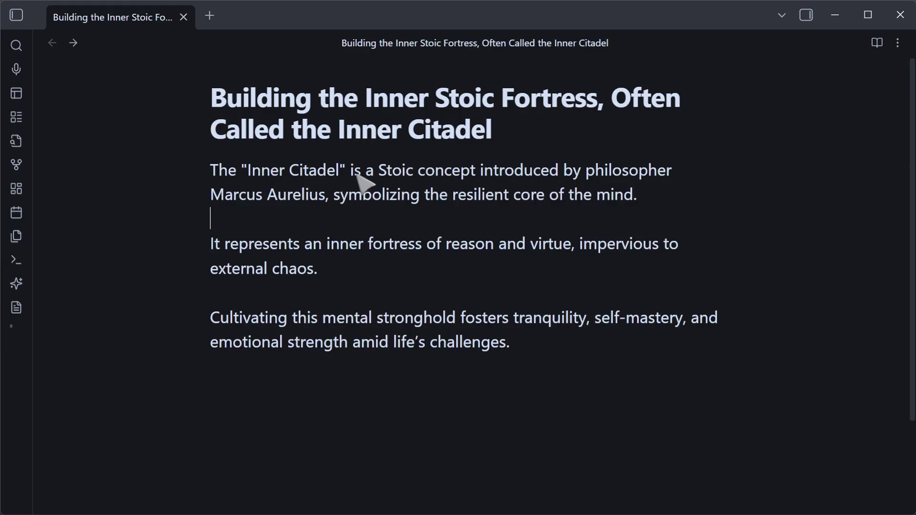
Step: Close the note, then reopen it by searching 'Stoic Fortress' in the quick switcher
key("ctrl+w")
key("ctrl+o")
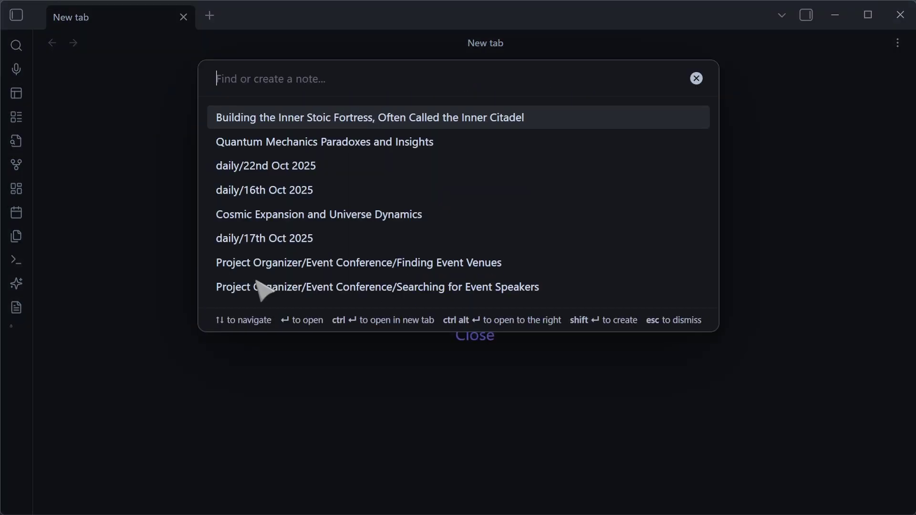
type("Stoic Fortress")
key("Return")
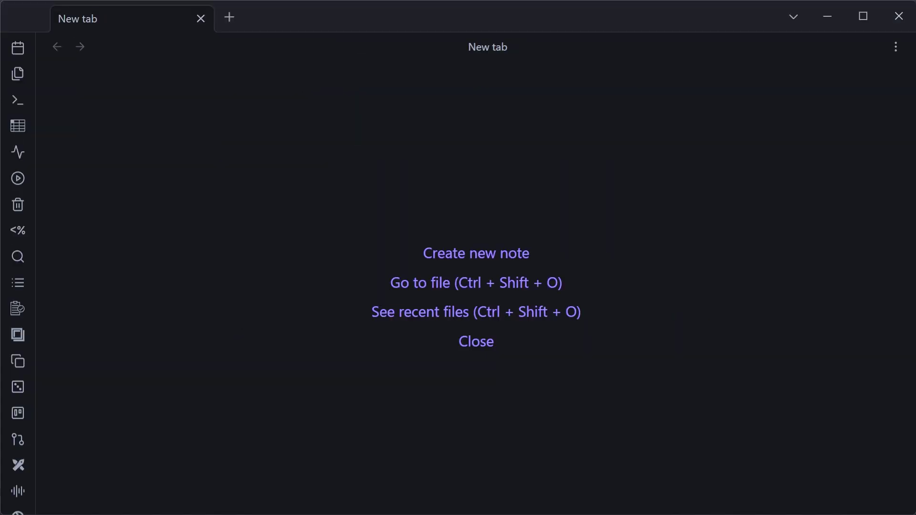
Step: Start a new note with three misspelled paragraphs on the expansion of space-time and drifting galaxies
left_click(461, 254)
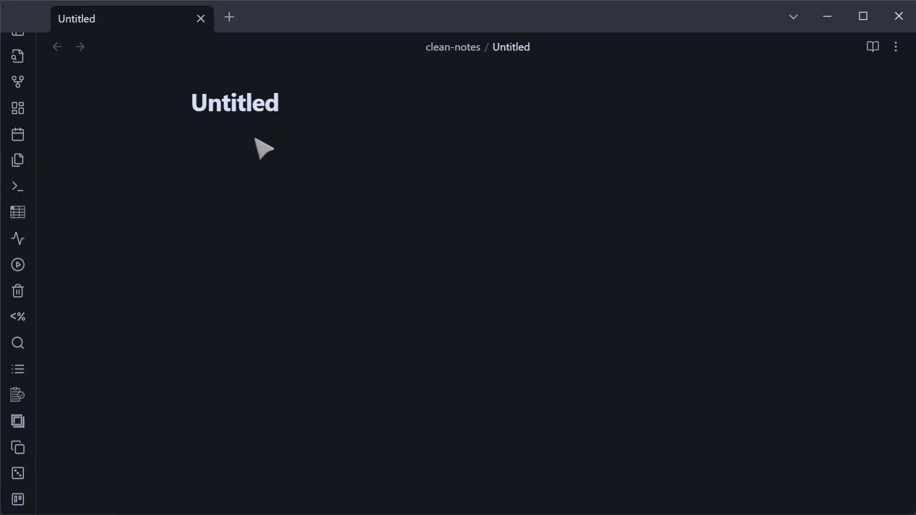
type("The expanion of spac-time refers to the ongoign increse in the distnace betwen points in the unvierse, drvien by cosmik inflatoin and dark enregy.")
key("Return")
key("Return")
type("Over bilions of years, this spredding has cause galxies to drift furthr apart, changng the very structre of the cosmos itself.")
key("Return")
key("Return")
type("Astronemers hav noticd that the farthr a galxy is, the fastre it seems to move away, a clur to the constnt stretchnig of spac itself.")
Step: Add paragraphs on redshift and the stretching of space-time, then AI-correct the whole note's spelling
key("Return")
key("Return")
type("This phenonemon, frist obseved thru the redshfit ")
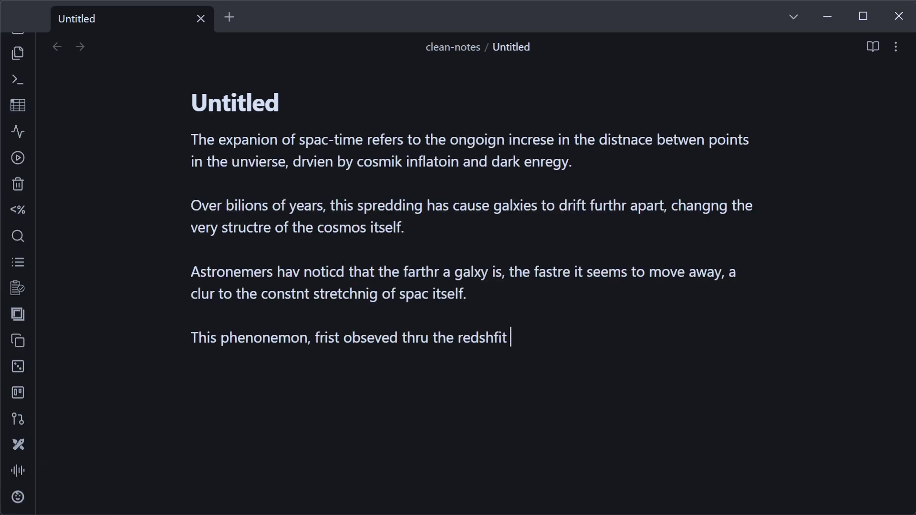
type("of distnt galxies, sugests that the unvierse is not statc but dynmaic, contnuosly streching and shapng the cosmos on the largst scaels.")
key("Return")
key("Return")
type("No edge, no cente, only the vast stretchnig of spac-time itself, shapd by forces we barely undrstand, yet can measre in the silent glow of the cosmos.")
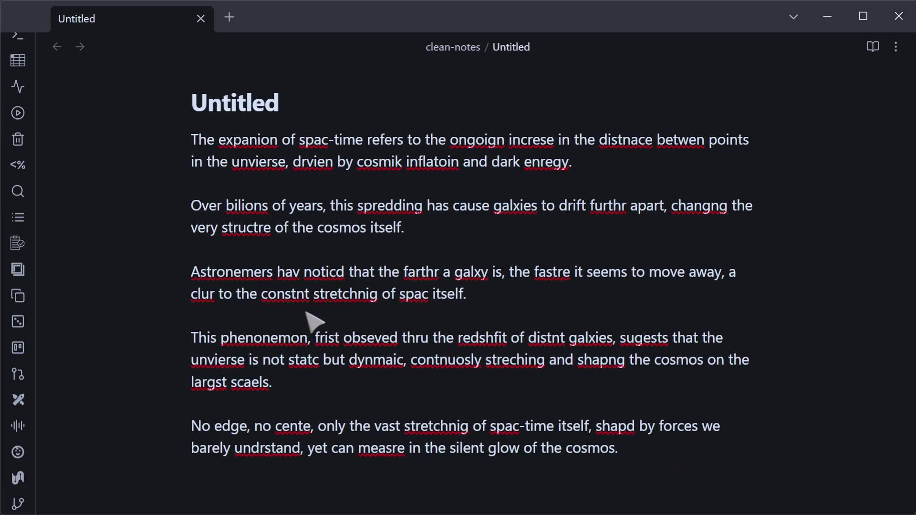
key("ctrl+a")
key("ctrl+shift+f")
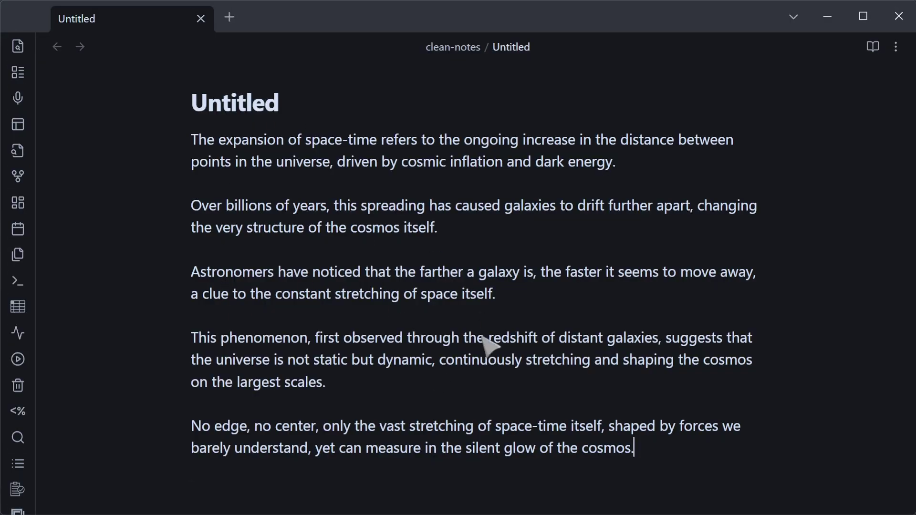
Step: Add a paragraph on the universe expanding faster from invisible energy and correct its spelling
key("Return")
key("Return")
key("Return")
type("Thru time, the unvierse keeps expnding faster, as if an invisble enregy is pushng evrything apart with no end in site. Stars will grow cold, galxies will fade, and t")
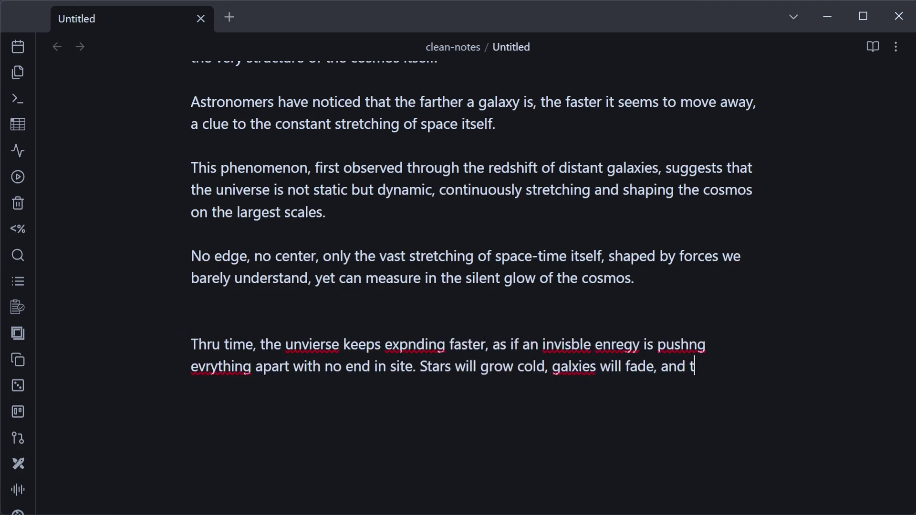
type("he skye will empy, leavng only the trce of a once brite cosmos lost to the vast, silnt spread of spac and time.")
left_click_drag(364, 408, 193, 348)
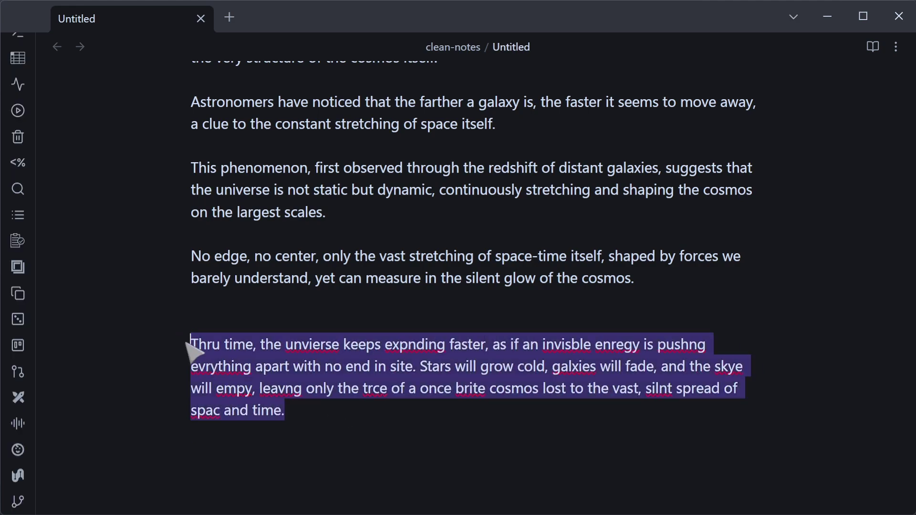
key("ctrl+shift+space")
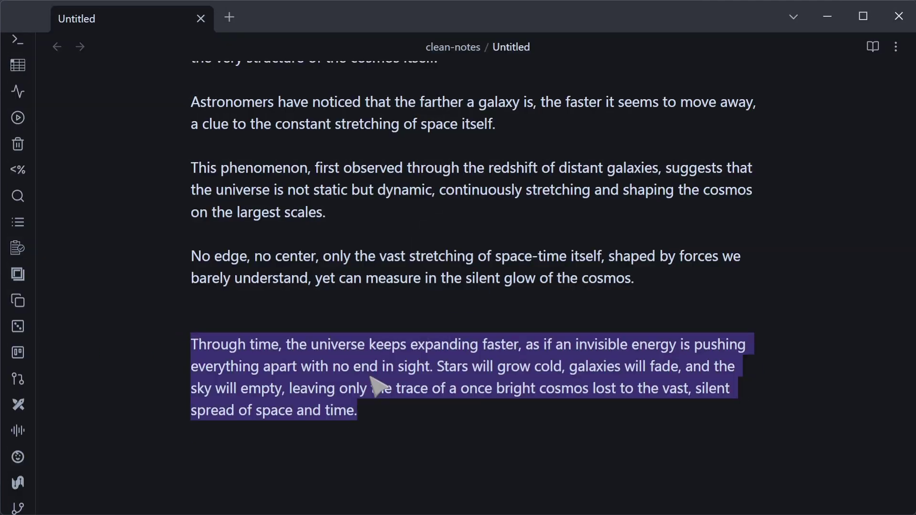
left_click(370, 368)
Step: Add a paragraph on whether expansion may stop or collapse, fixing 'expnsion' and 'streching'
left_click(408, 432)
key("Return")
key("Return")
type("Some say the expnsion may never stop, others think it could slow and collapse back into a single point again. No one knows for sure, but the math and light we see hint at a future where space keeps swelling, streching all matter until distance itself becomes meaningless.")
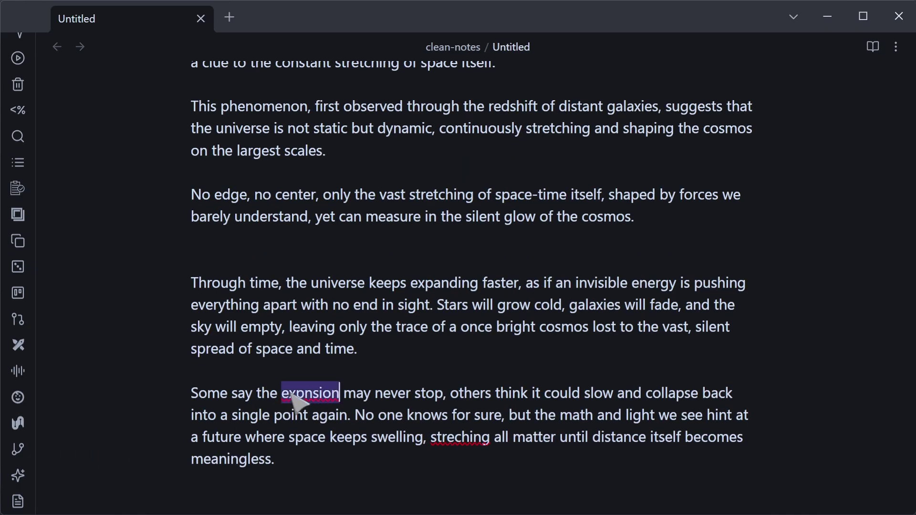
key("ctrl+shift+space")
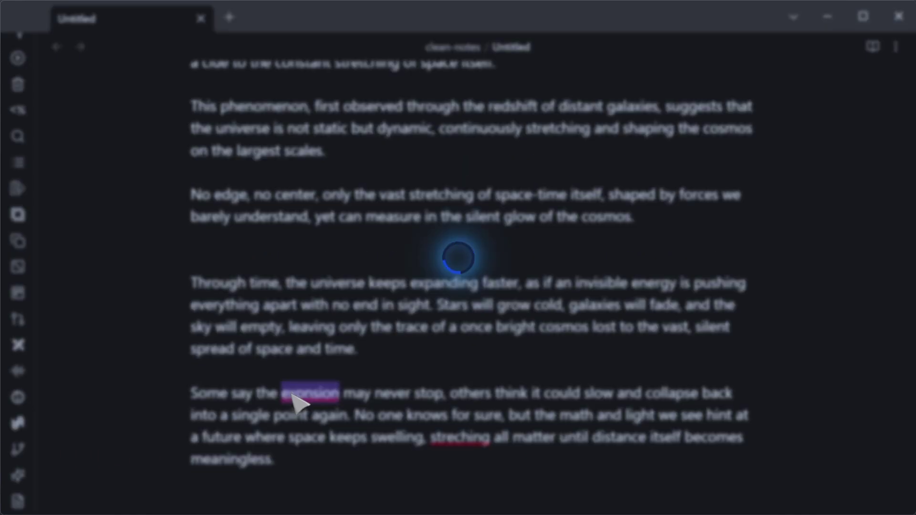
double_click(448, 443)
key("ctrl+shift+space")
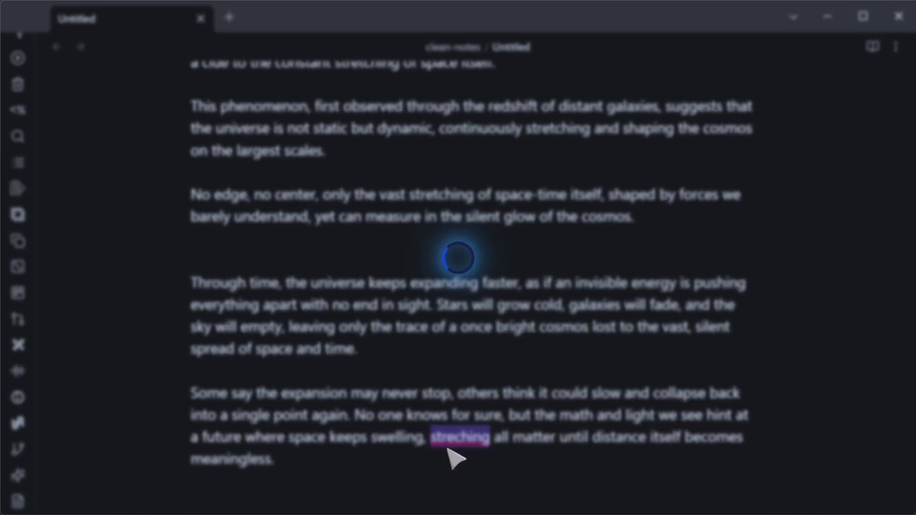
Step: Add a paragraph on time twisting in the spreading universe and correct its first two lines
scroll(351, 478, "down", 5)
type("In this ever spreding unvierse, even")
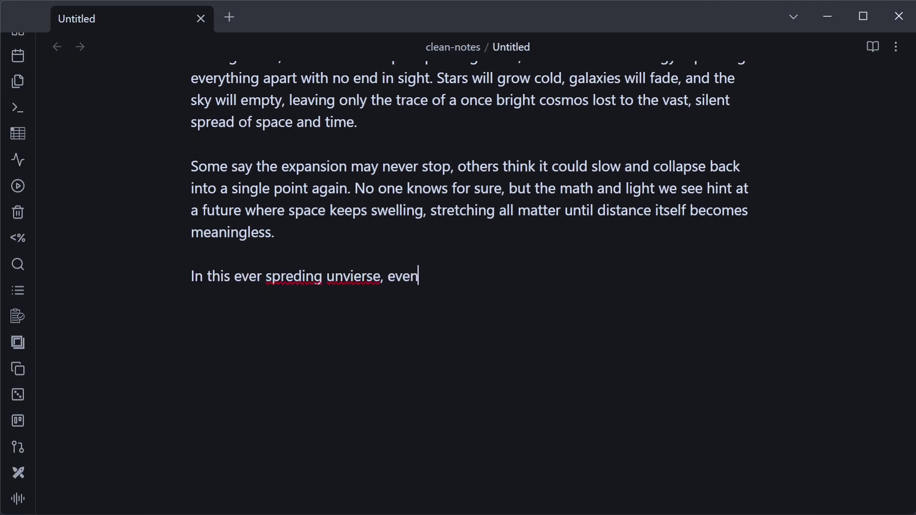
type(" time itslef may twist and strech, makng the past and futre blur into one endles flow. As dark energy rules the cosmos, the bonds that hold galaxies, stars, and atoms together may weaken, until only the echo of existence drifts in the vast silence.")
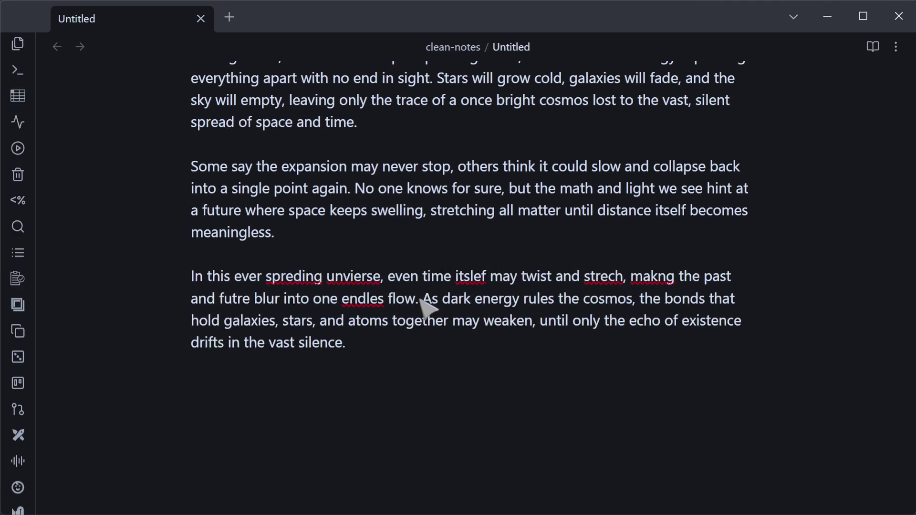
left_click_drag(419, 298, 186, 288)
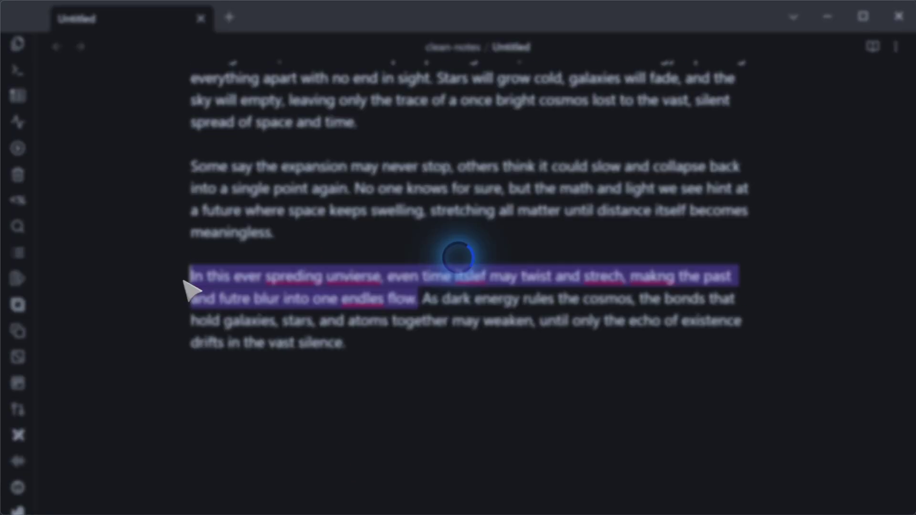
left_click(285, 337)
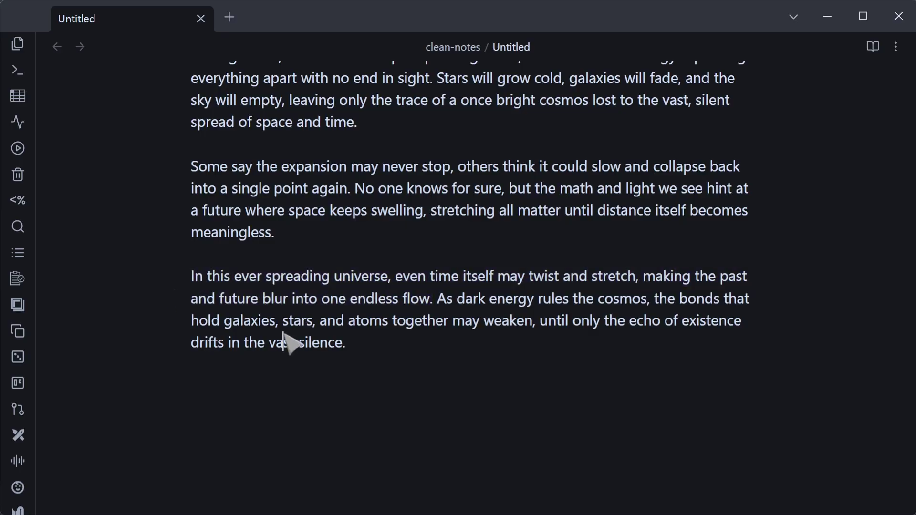
scroll(506, 355, "up", 4)
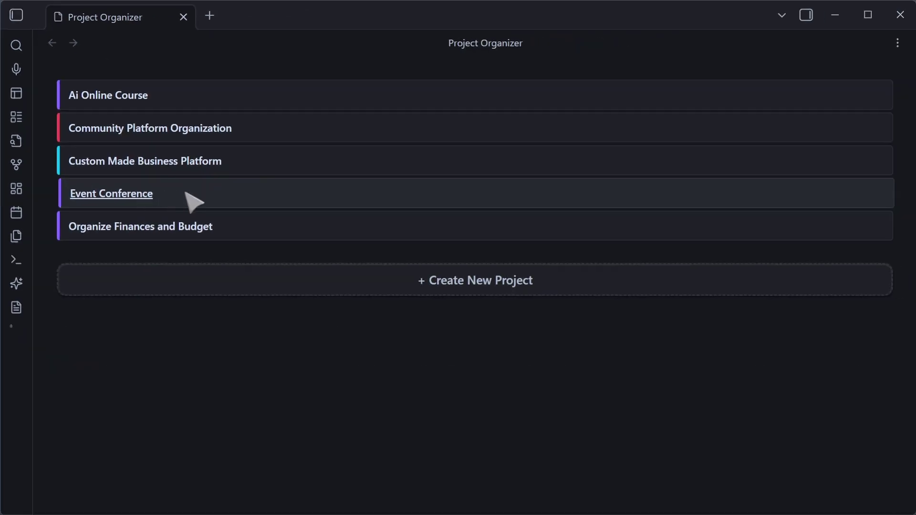
Step: Open the Event Conference project and preview its notes, ending on Finding Event Venues
left_click(180, 200)
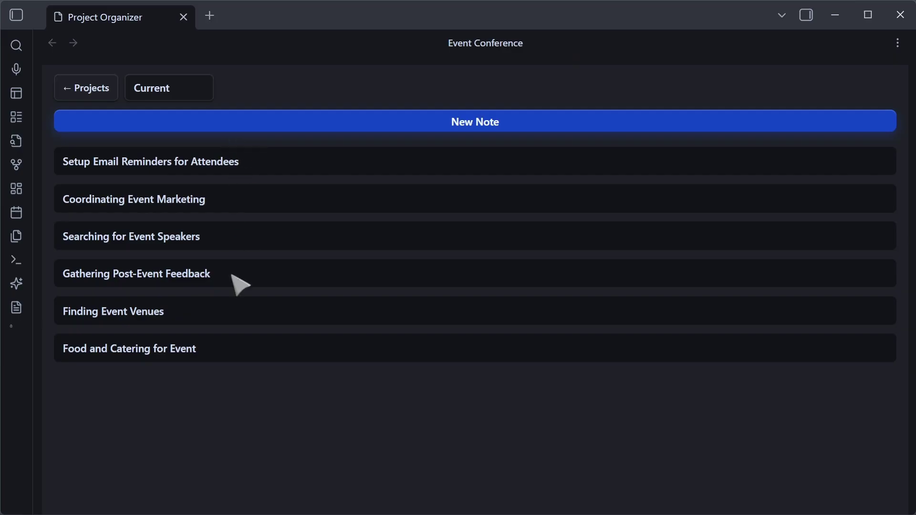
left_click(217, 170)
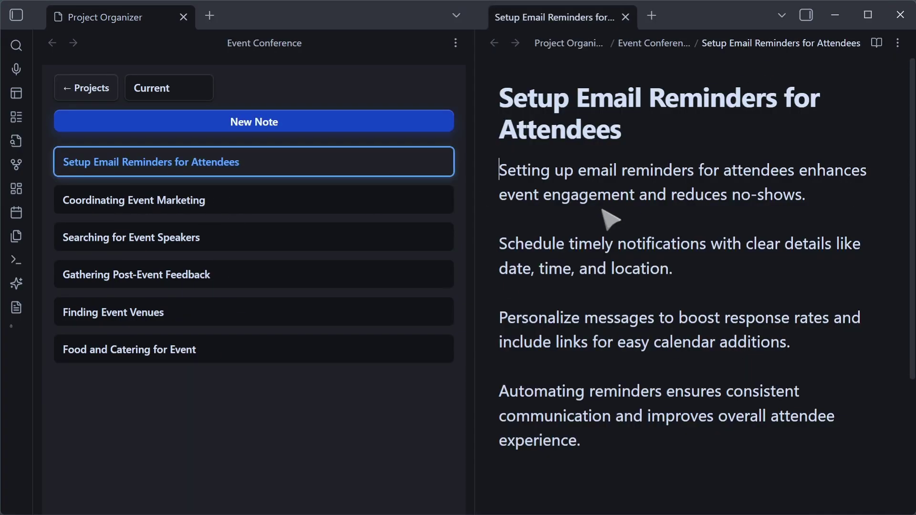
left_click(300, 240)
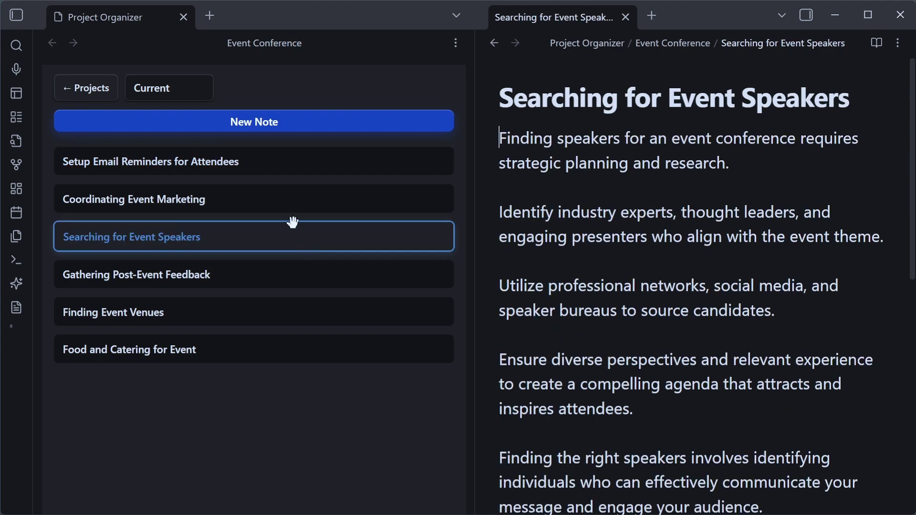
left_click(293, 205)
left_click(292, 284)
left_click(294, 313)
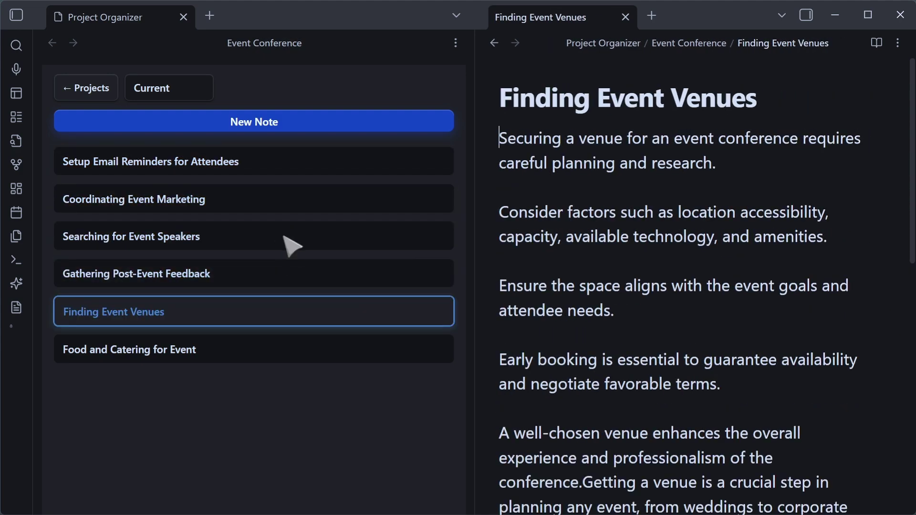
Step: Move Finding Event Venues up to second place, just below Setup Email Reminders for Attendees
right_click(241, 322)
left_click(305, 80)
left_click_drag(274, 273, 215, 168)
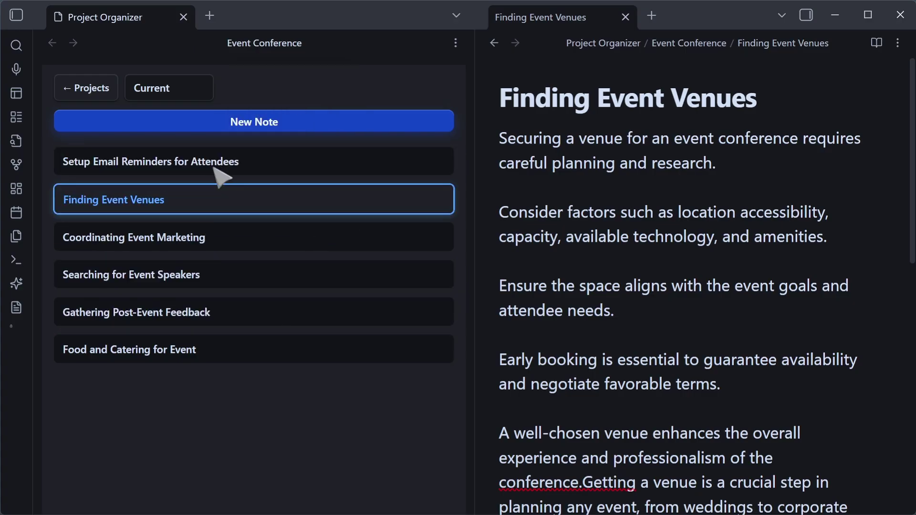
left_click(270, 171)
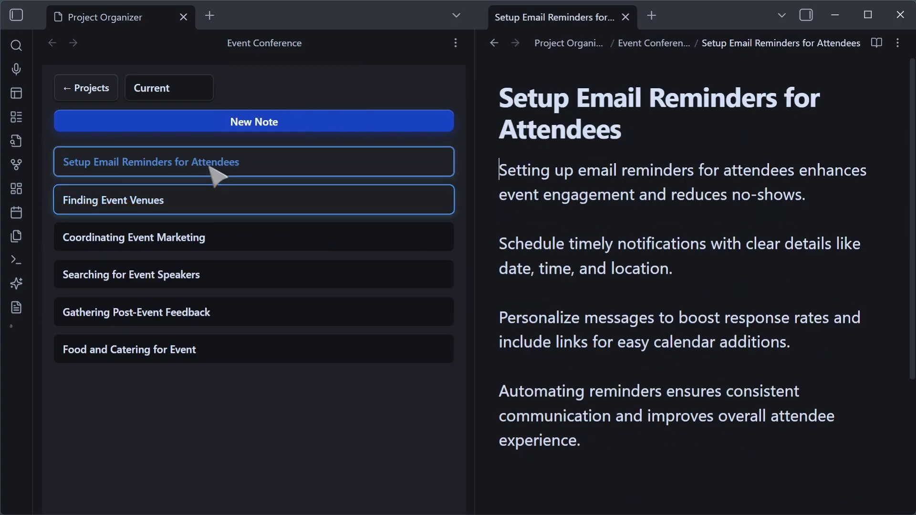
Step: Archive the Setup Email Reminders note and review the project's archived notes
right_click(267, 171)
left_click(327, 362)
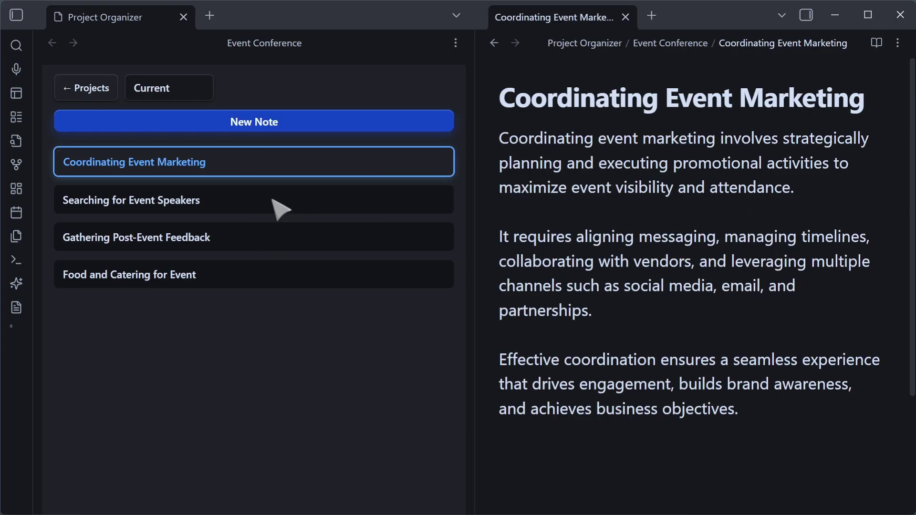
left_click(169, 95)
left_click(170, 132)
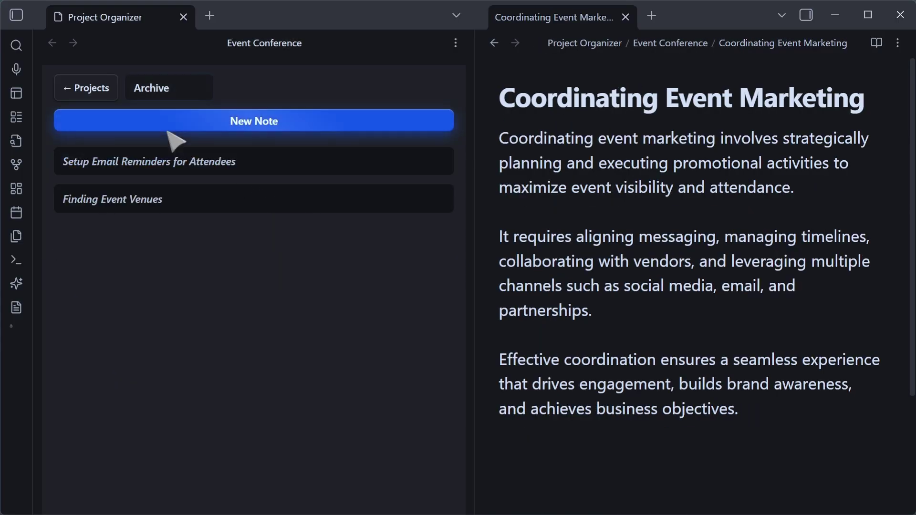
left_click(180, 167)
left_click(174, 195)
left_click(173, 166)
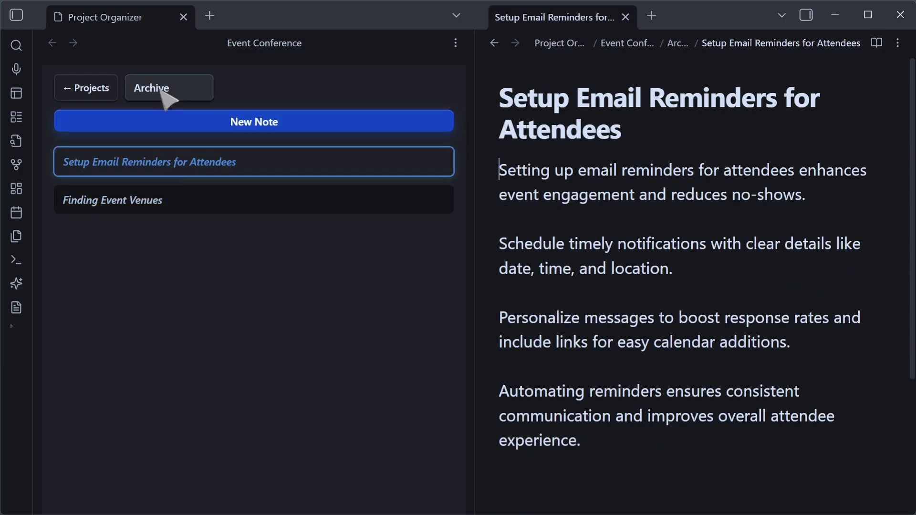
Step: Return to the current notes list and create a new Untitled note in Event Conference
left_click(164, 91)
left_click(167, 113)
left_click(185, 124)
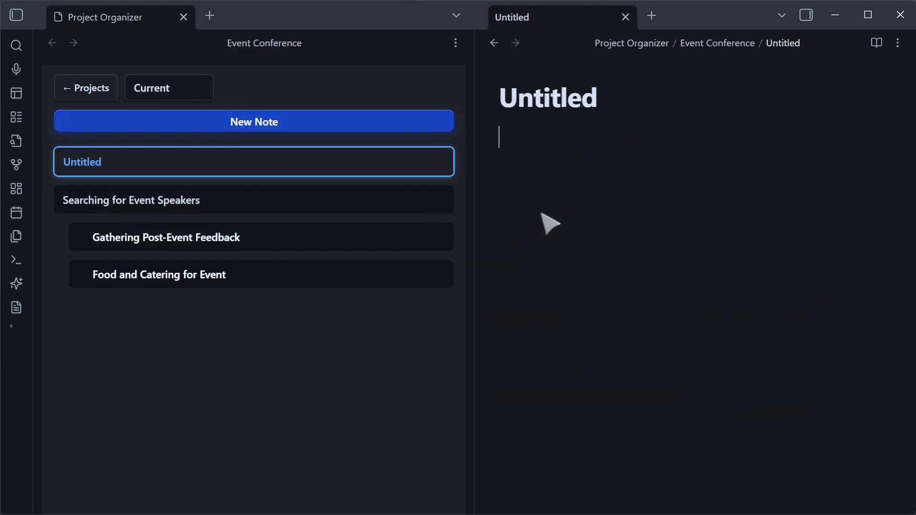